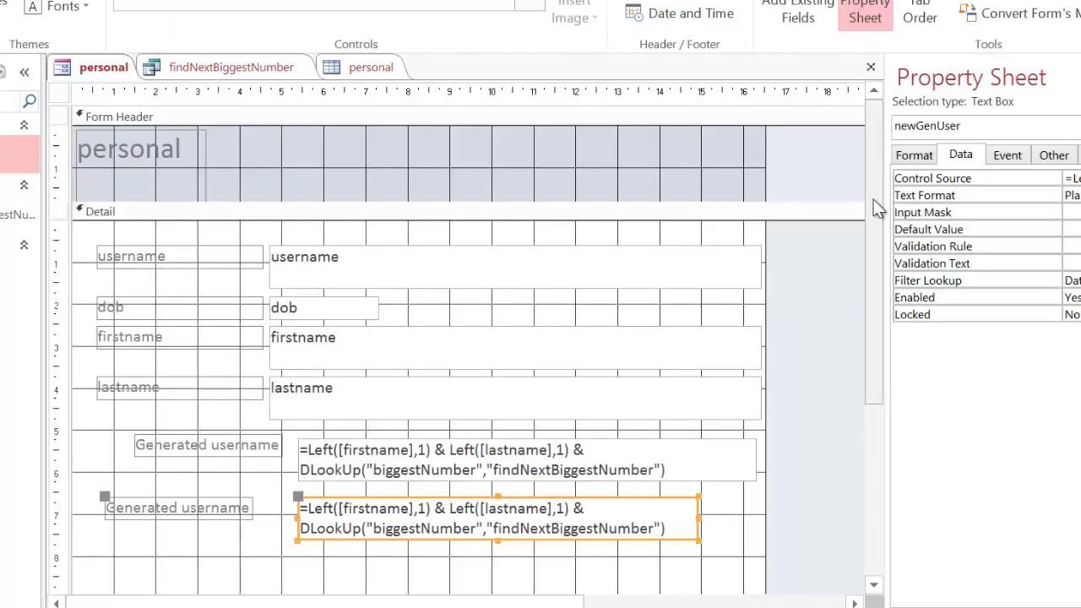
# Extend the Detail section downward and add a text box about 3 cm wide below the second Generated username box
pyautogui.moveTo(873, 199); pyautogui.dragTo(878, 338)
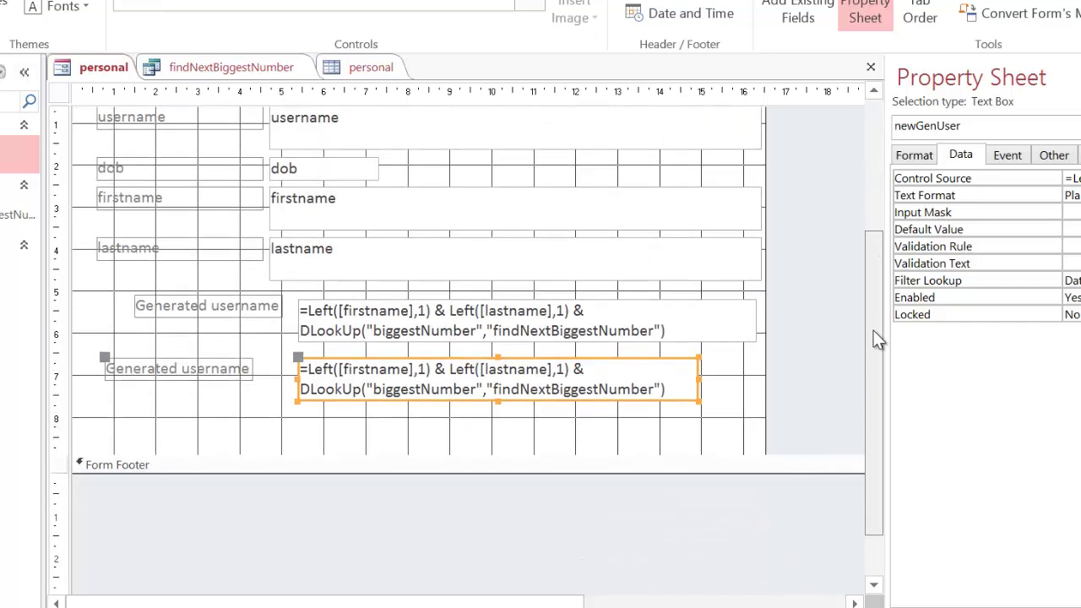
pyautogui.click(645, 462)
pyautogui.moveTo(643, 473); pyautogui.dragTo(625, 562)
pyautogui.click(127, 3)
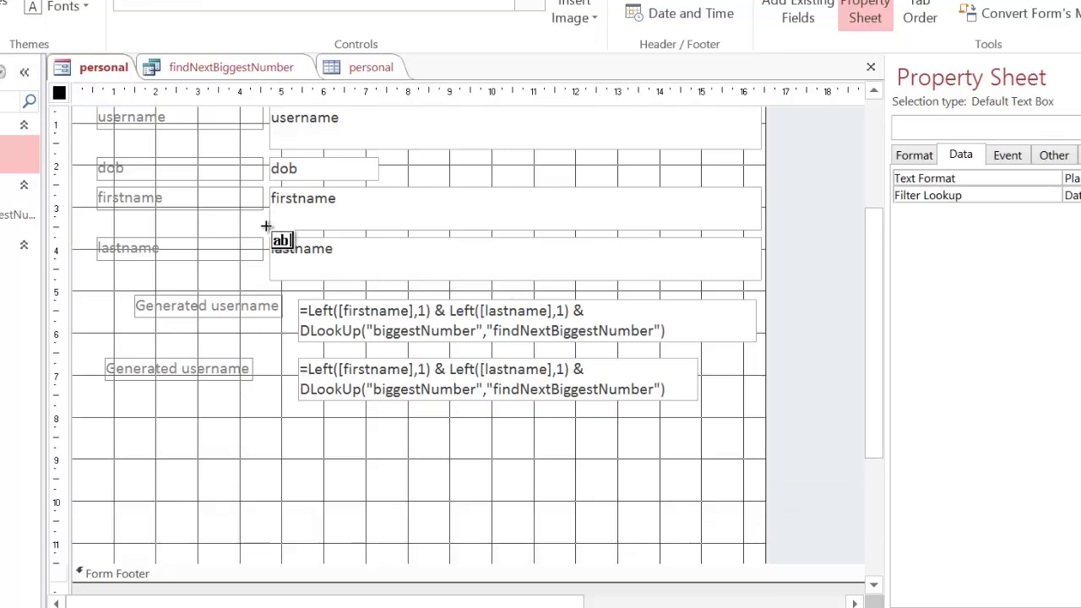
pyautogui.moveTo(299, 426); pyautogui.dragTo(429, 466)
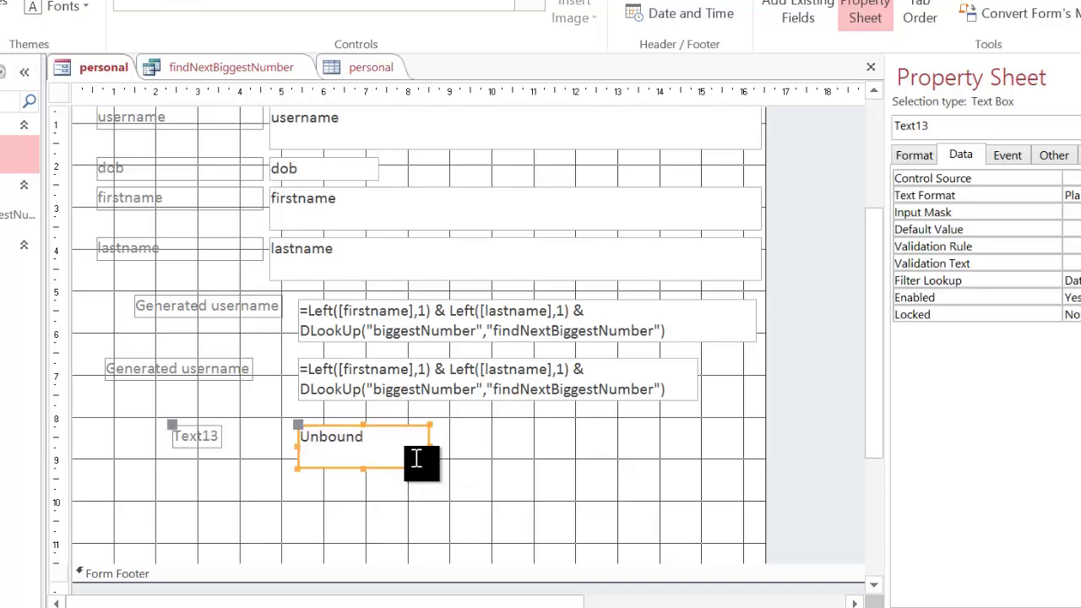
pyautogui.click(416, 459)
# Change the new text box's label caption to "Age"
pyautogui.click(215, 446)
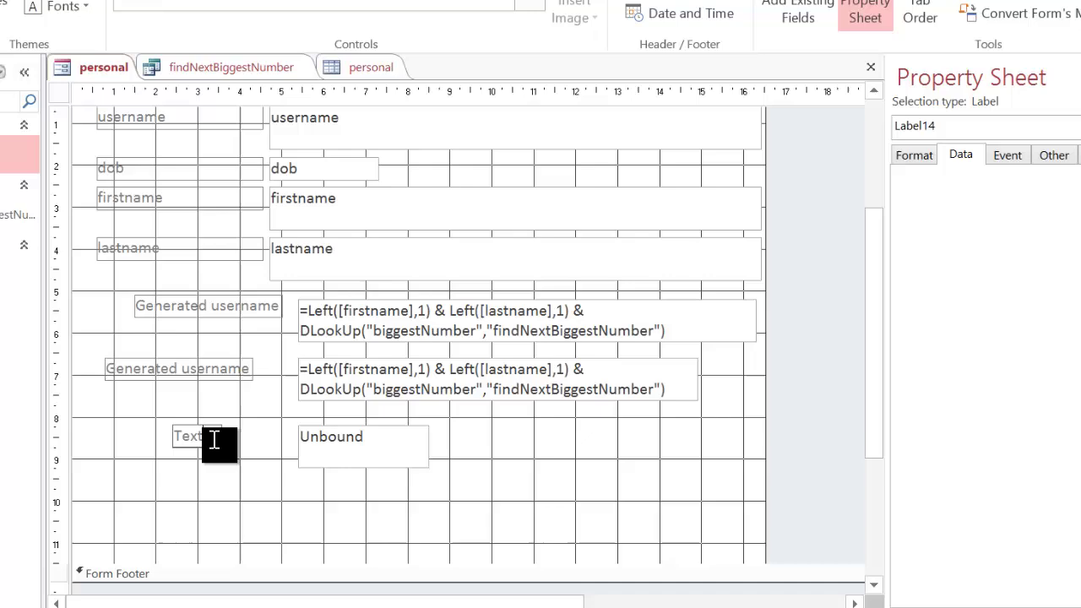
pyautogui.press('BackSpace')
pyautogui.press('BackSpace')
pyautogui.press('BackSpace')
pyautogui.press('BackSpace')
pyautogui.press('BackSpace')
pyautogui.press('BackSpace')
pyautogui.write('Age')
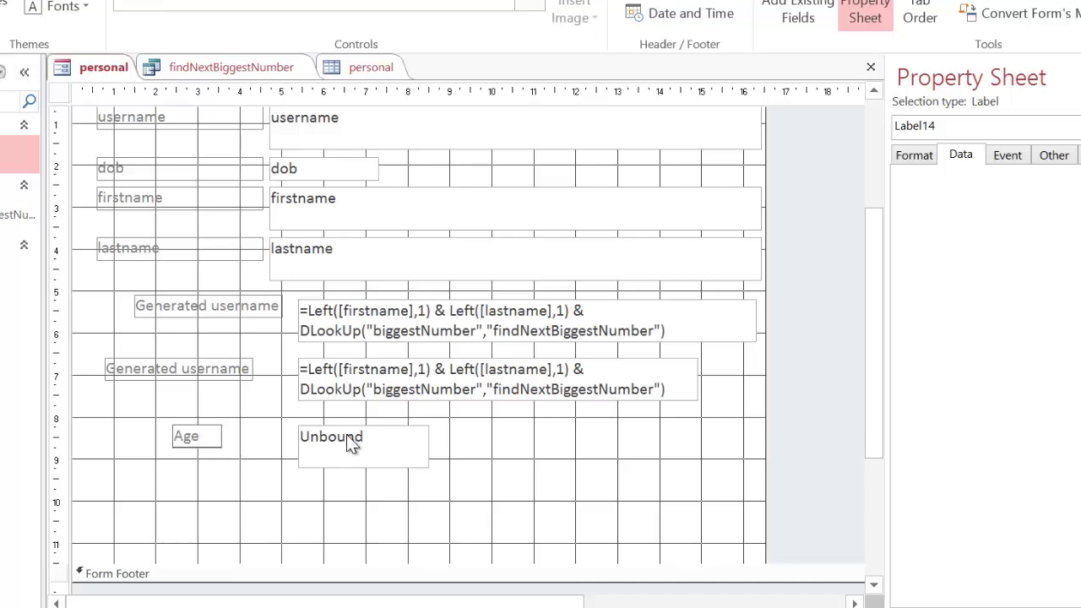
pyautogui.click(574, 495)
# Name the unbound text box beside the Age label "ageBox"
pyautogui.click(378, 428)
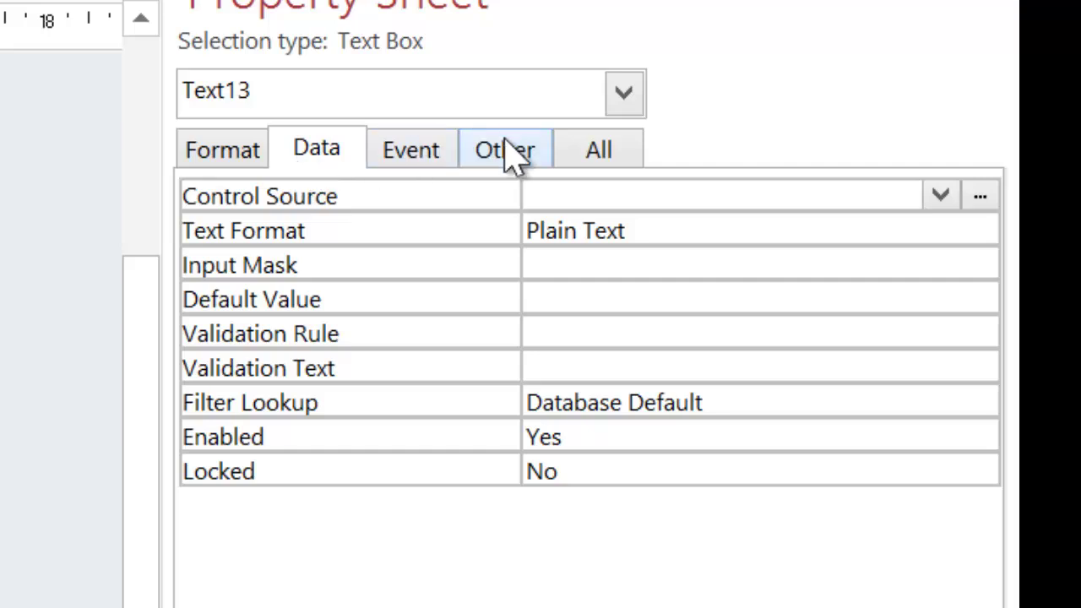
pyautogui.click(505, 154)
pyautogui.doubleClick(632, 182)
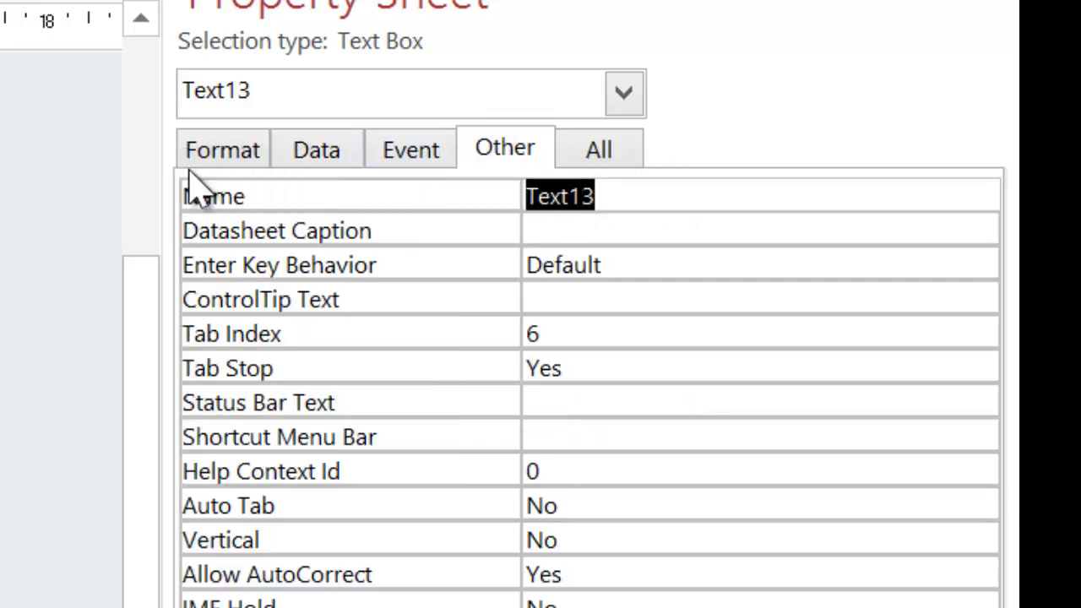
pyautogui.write('ageBox')
pyautogui.click(50, 338)
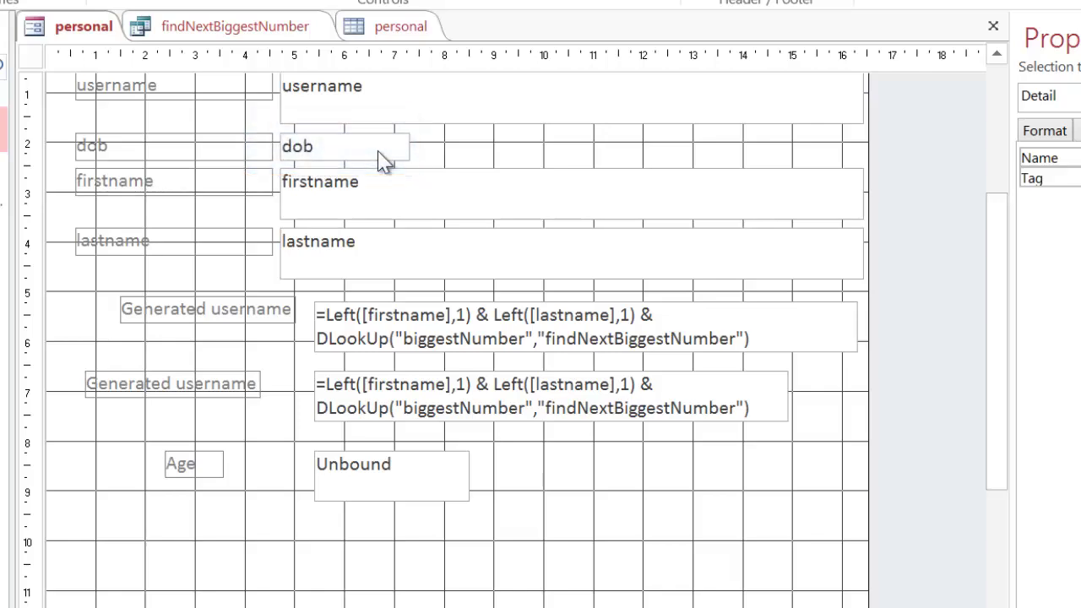
# Open the Expression Builder for ageBox's control source and start the expression with the DateDiff function
pyautogui.click(412, 465)
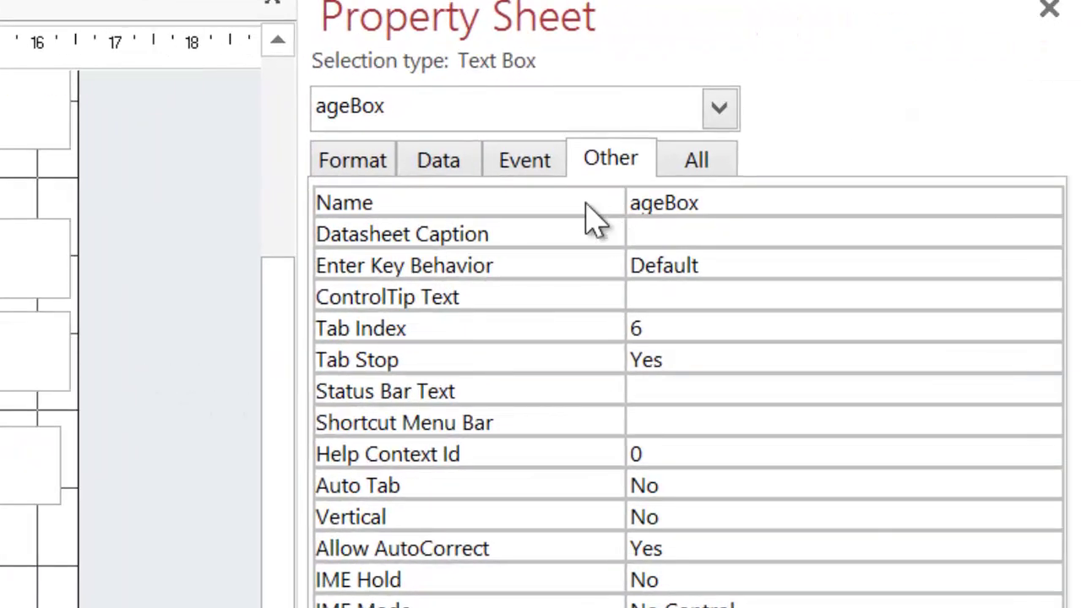
pyautogui.click(454, 164)
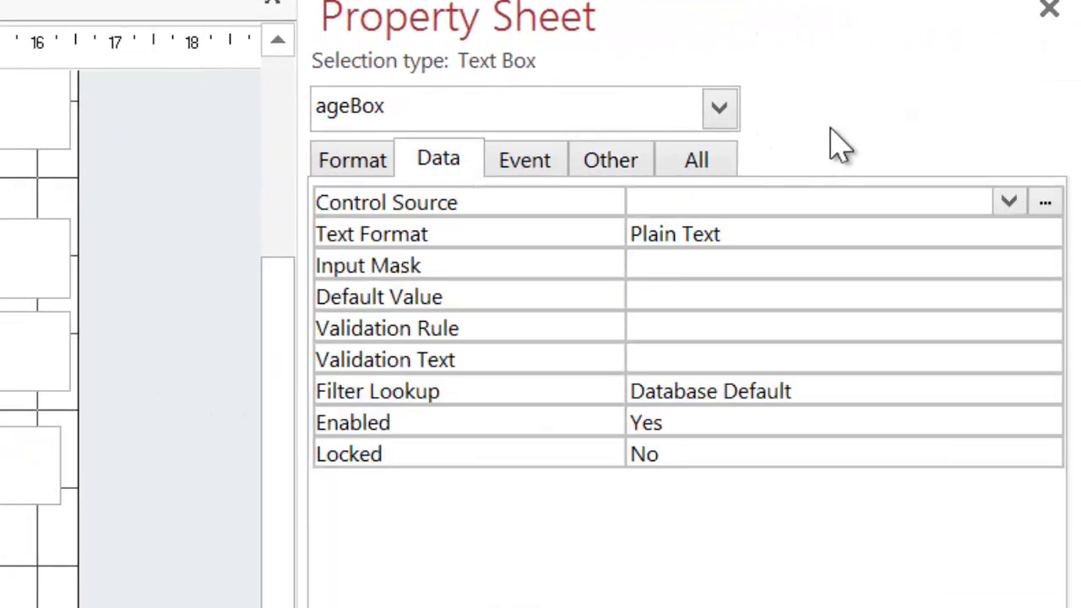
pyautogui.click(1045, 202)
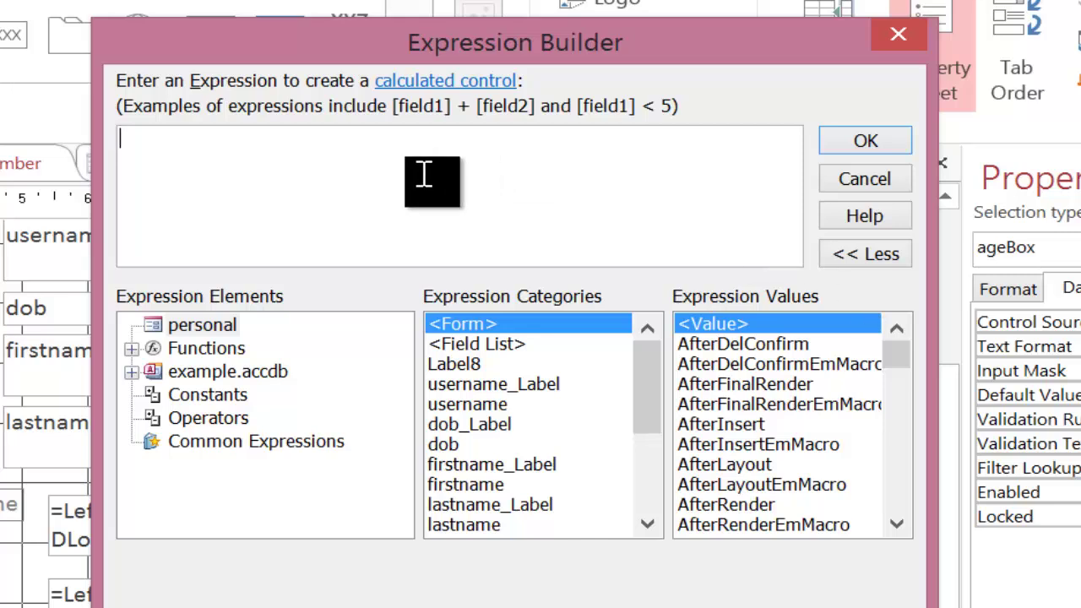
pyautogui.write('=')
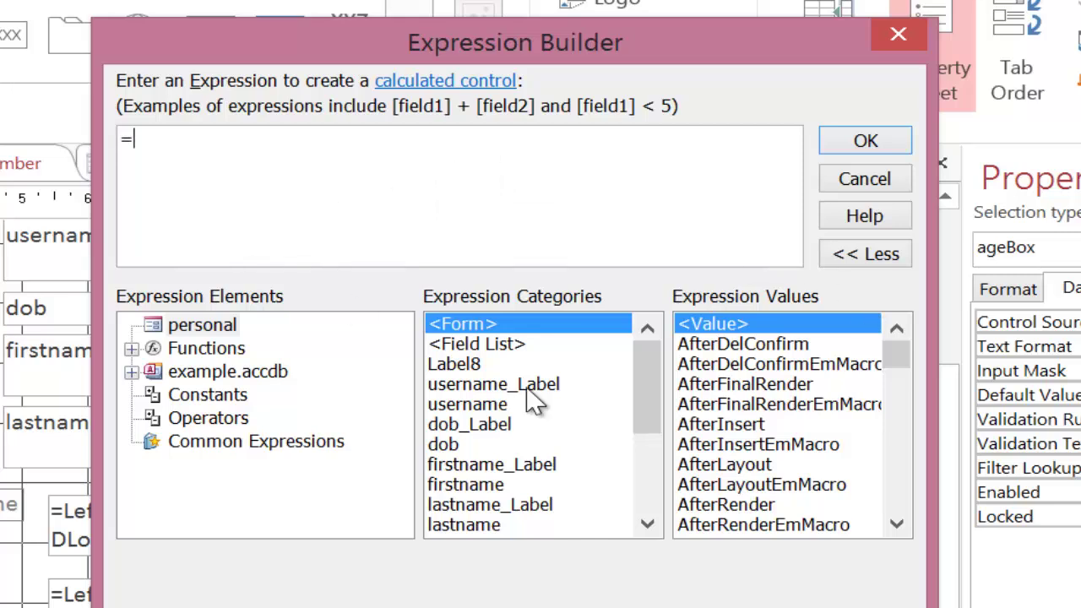
pyautogui.write('da')
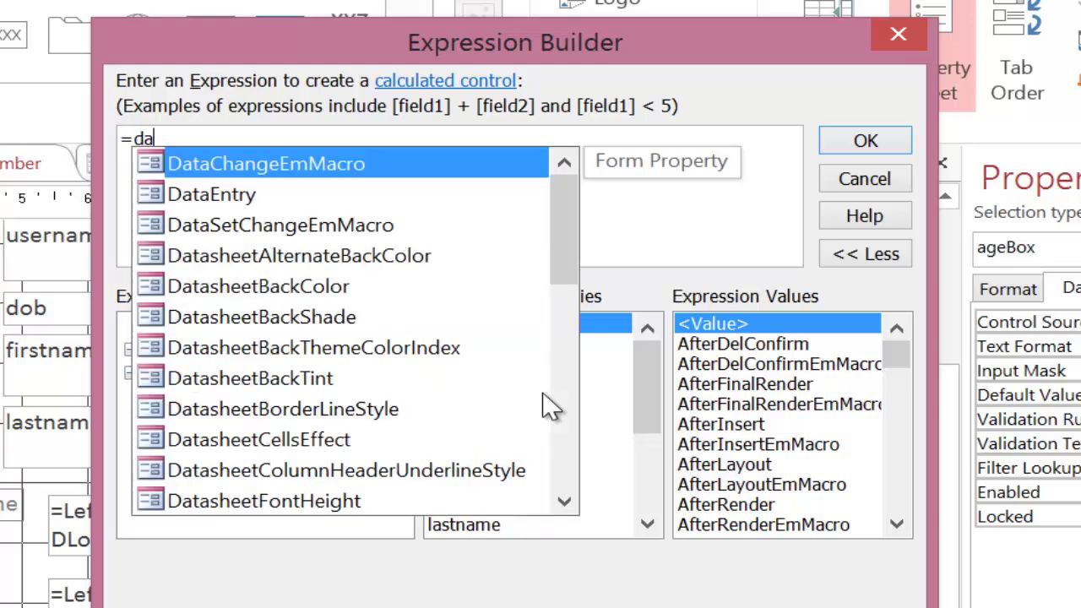
pyautogui.write('te')
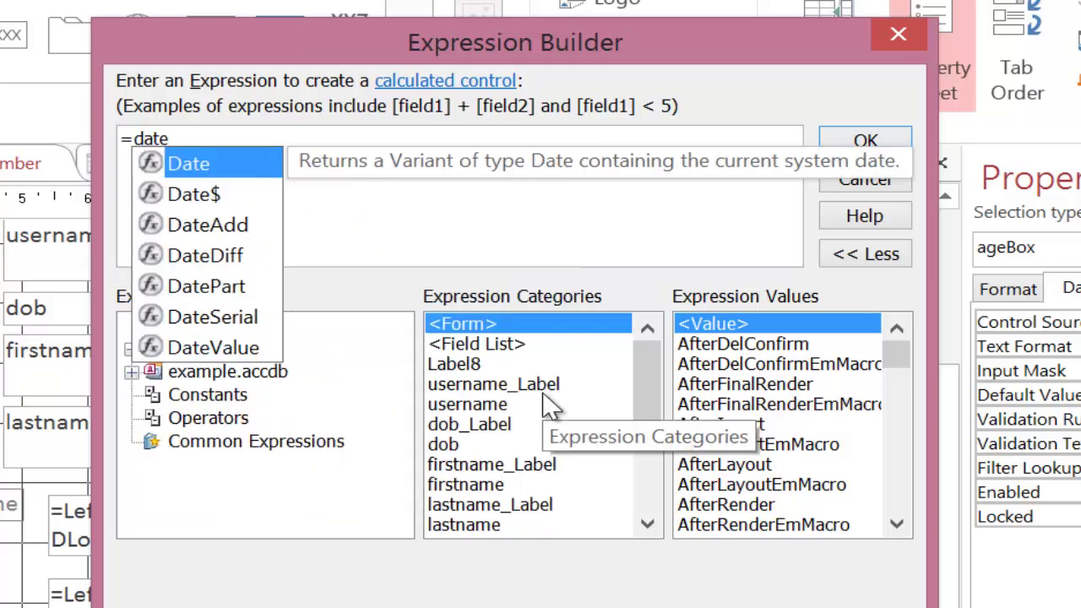
pyautogui.doubleClick(213, 255)
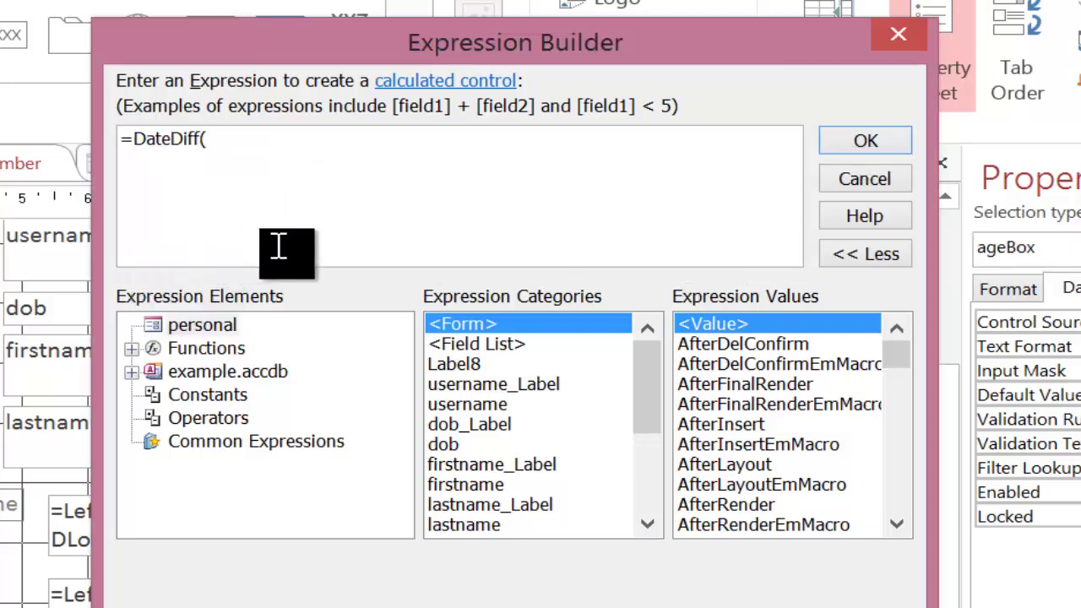
# Give DateDiff the interval "yyyy" and the form's dob field as its first date
pyautogui.write('"')
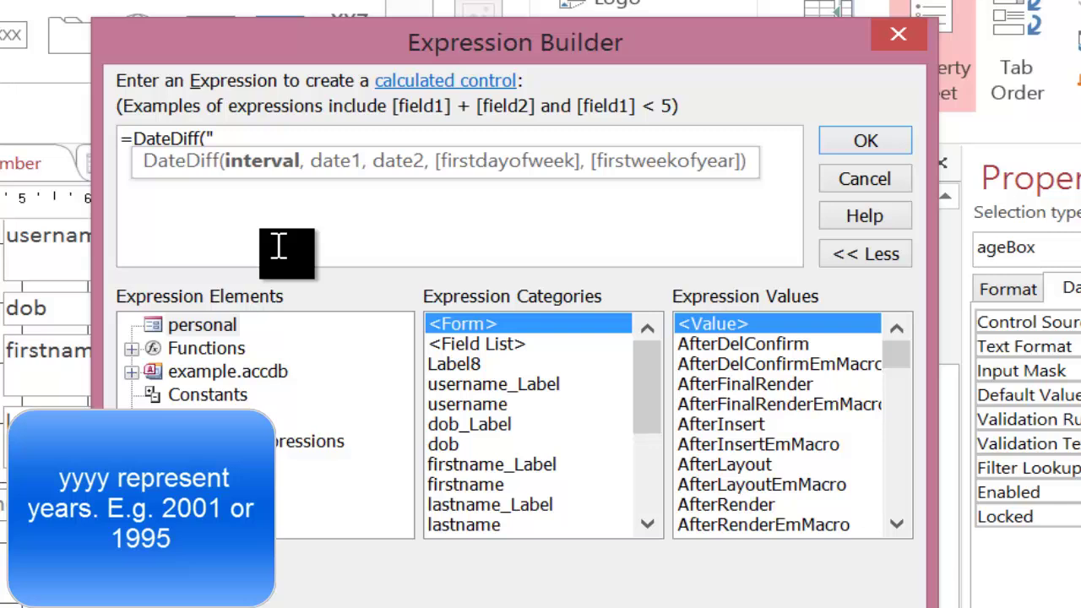
pyautogui.write('yyyy"')
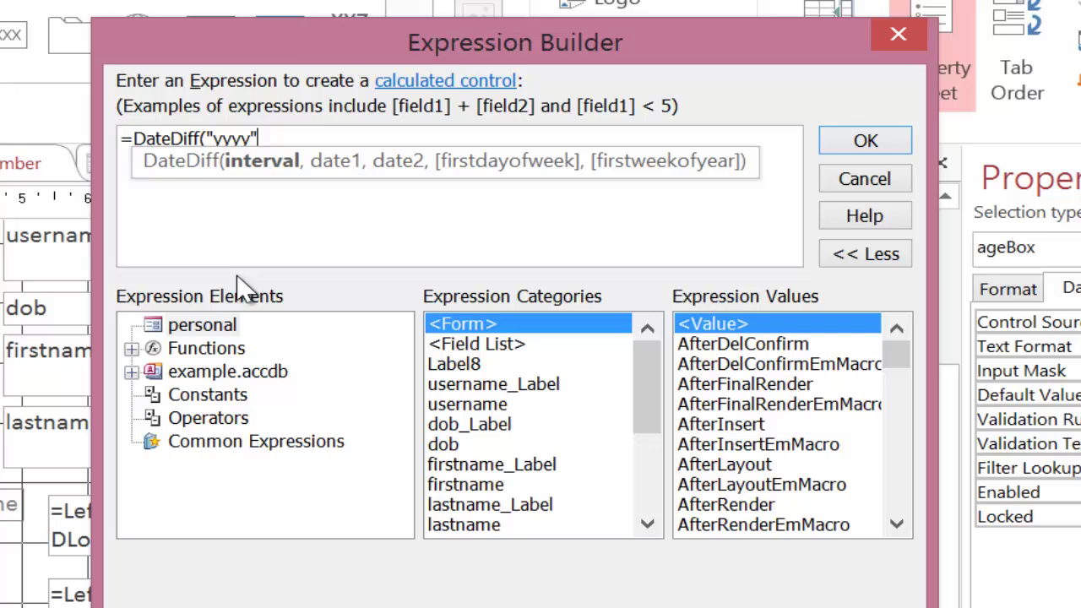
pyautogui.write(',')
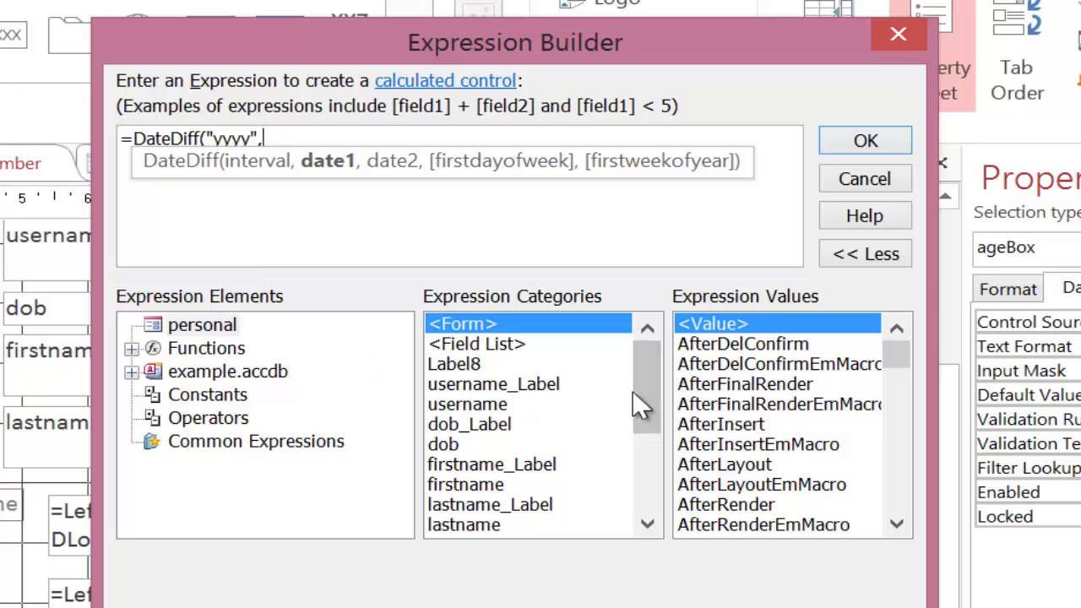
pyautogui.click(487, 449)
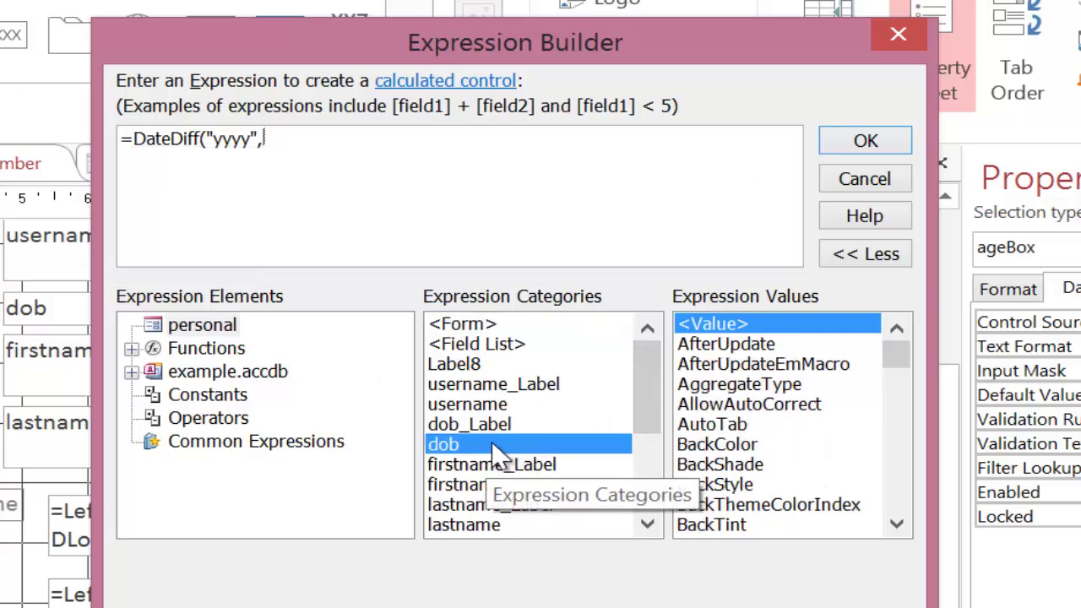
pyautogui.doubleClick(461, 439)
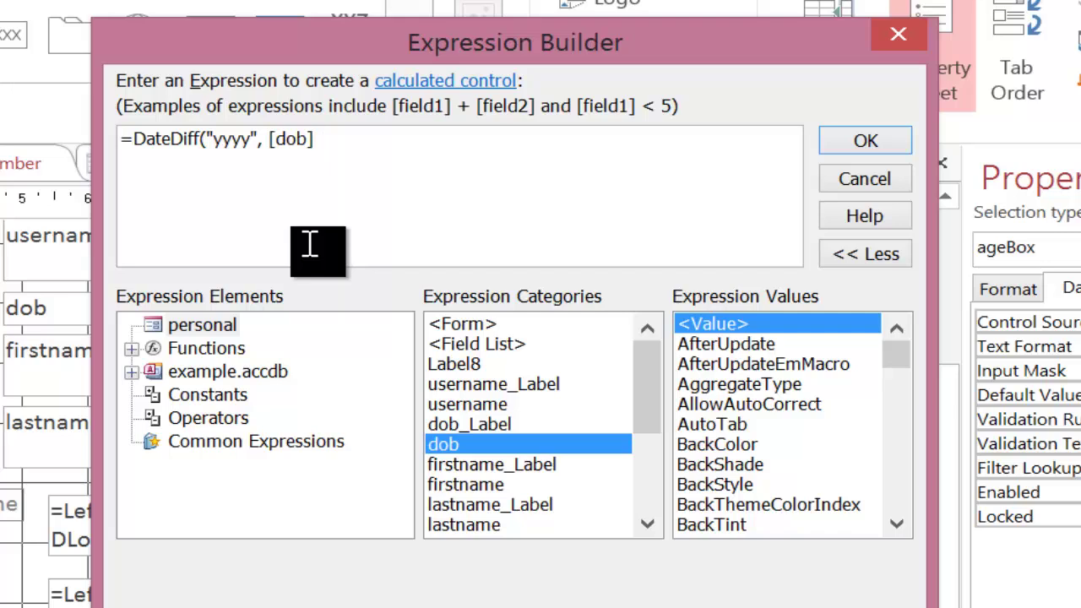
# Complete the expression with Date() as the second date and apply it to ageBox
pyautogui.write(',')
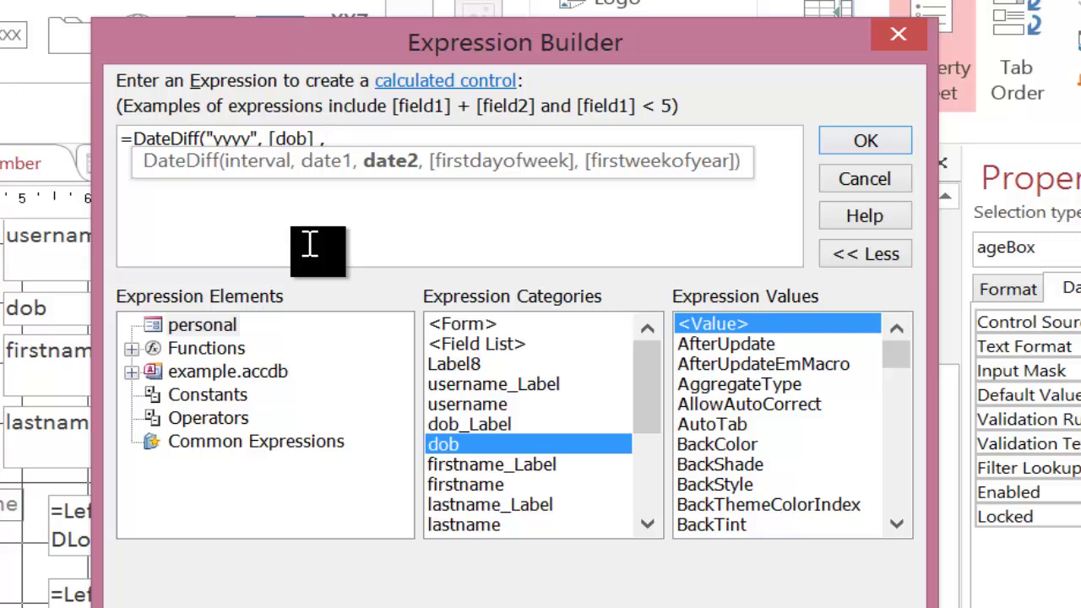
pyautogui.write('Date')
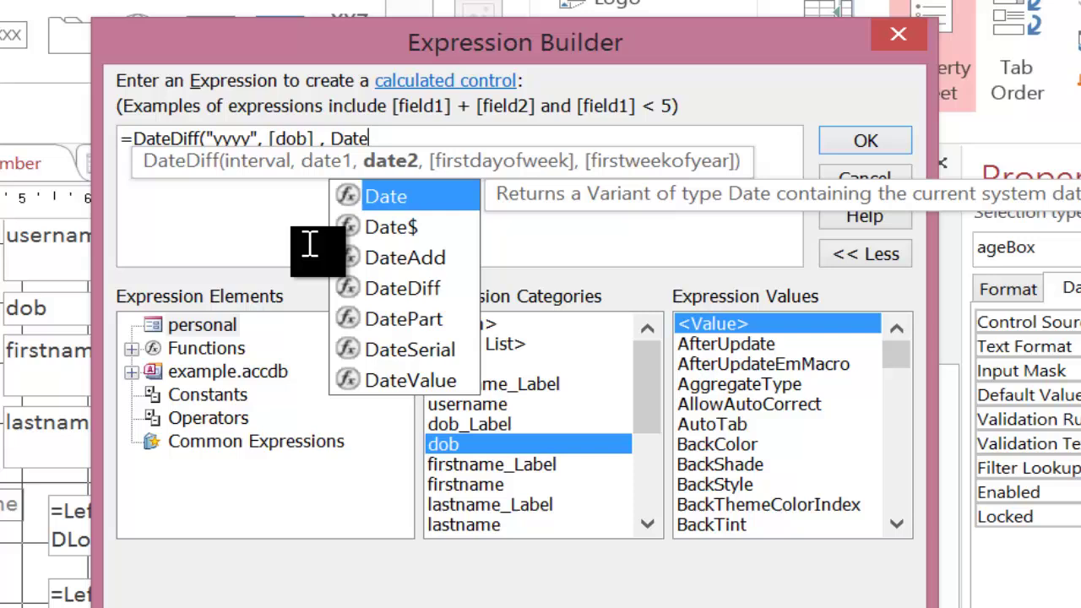
pyautogui.write('()')
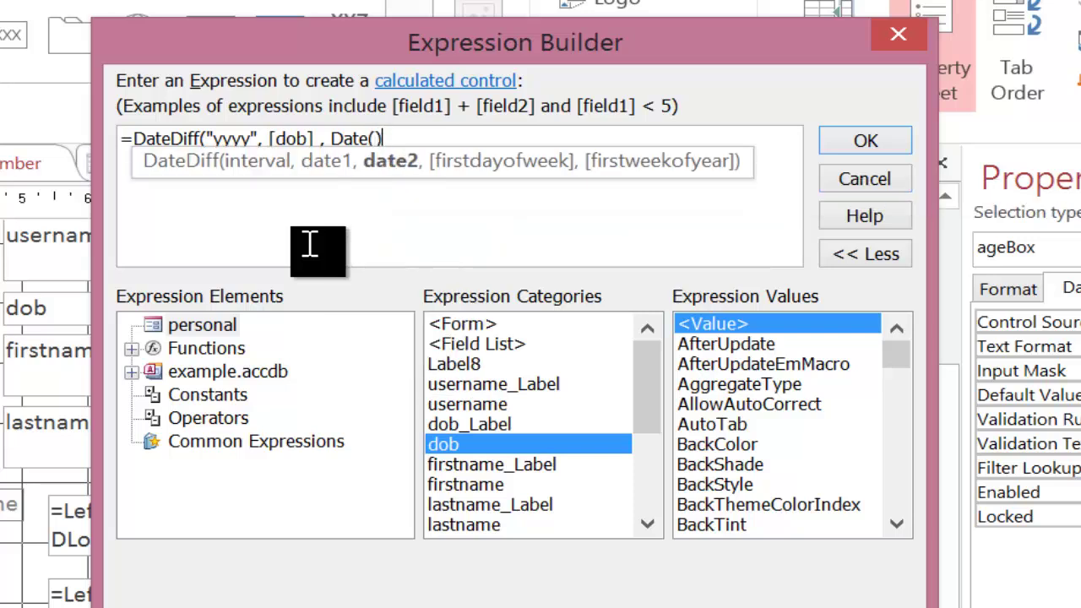
pyautogui.write(')')
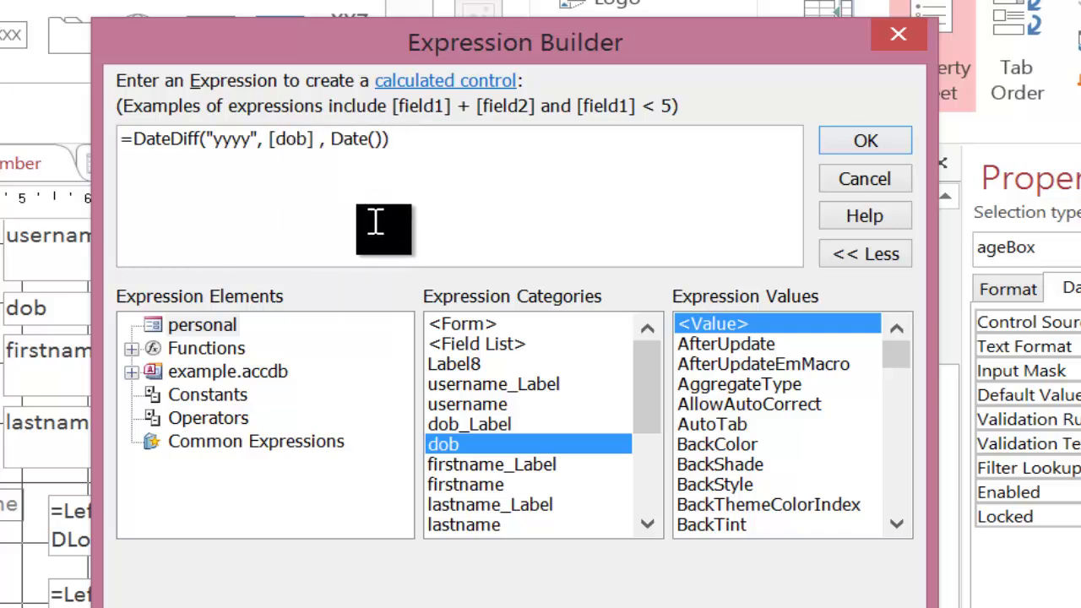
pyautogui.click(878, 142)
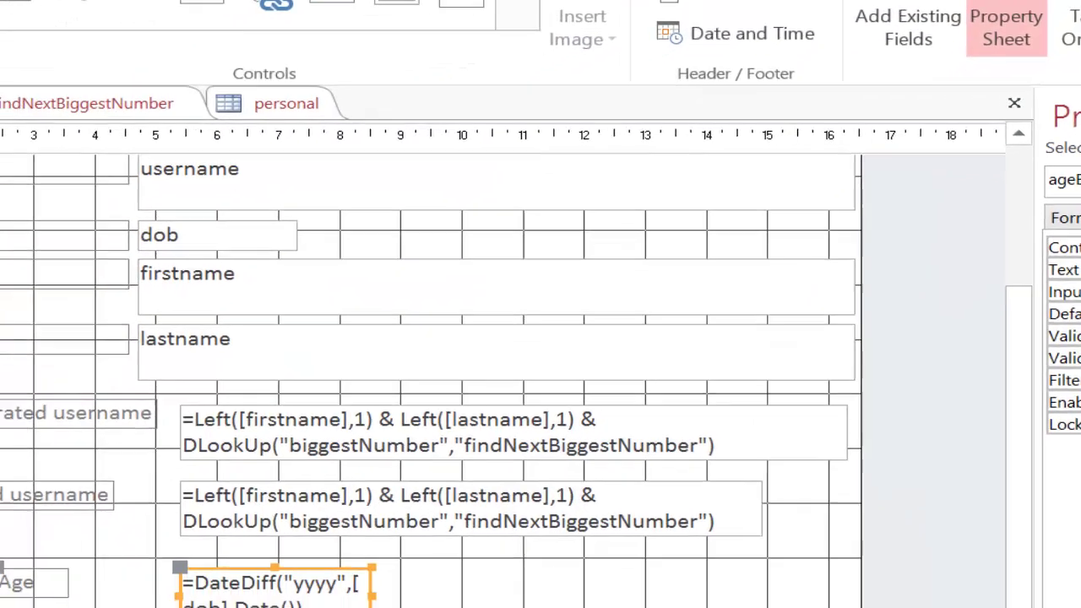
# Switch the form to Form view and enter a date of birth in the record's dob field to test the age calculation
pyautogui.press('F5')
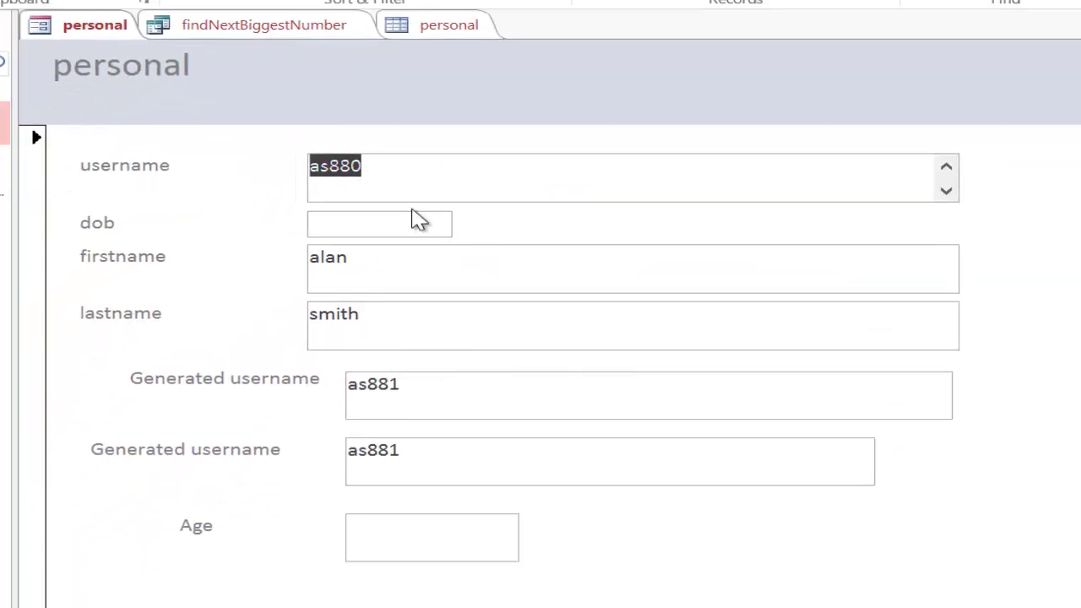
pyautogui.click(430, 223)
pyautogui.click(466, 221)
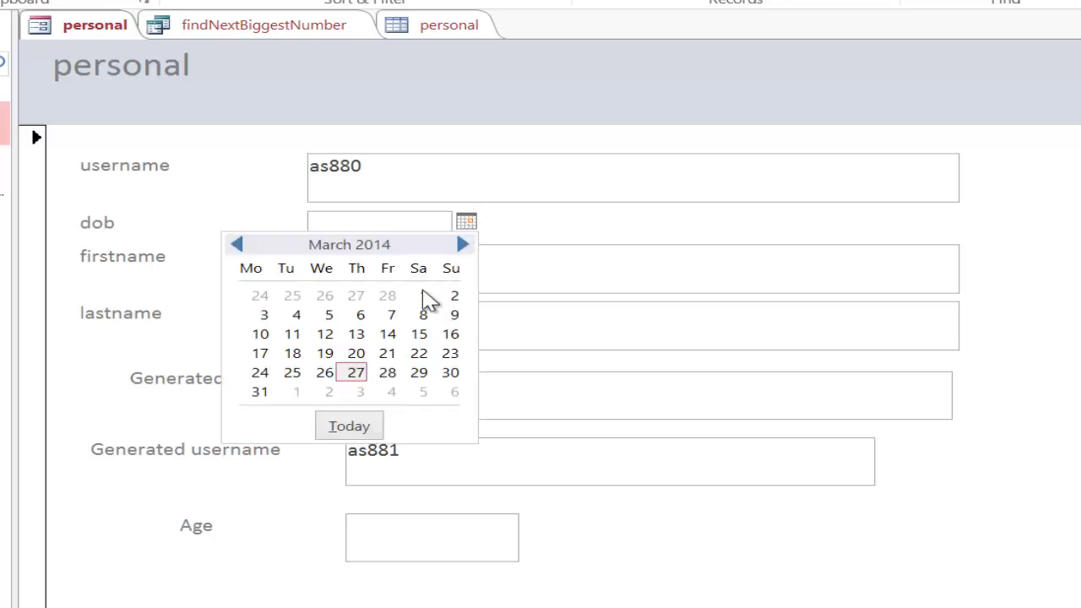
pyautogui.click(423, 294)
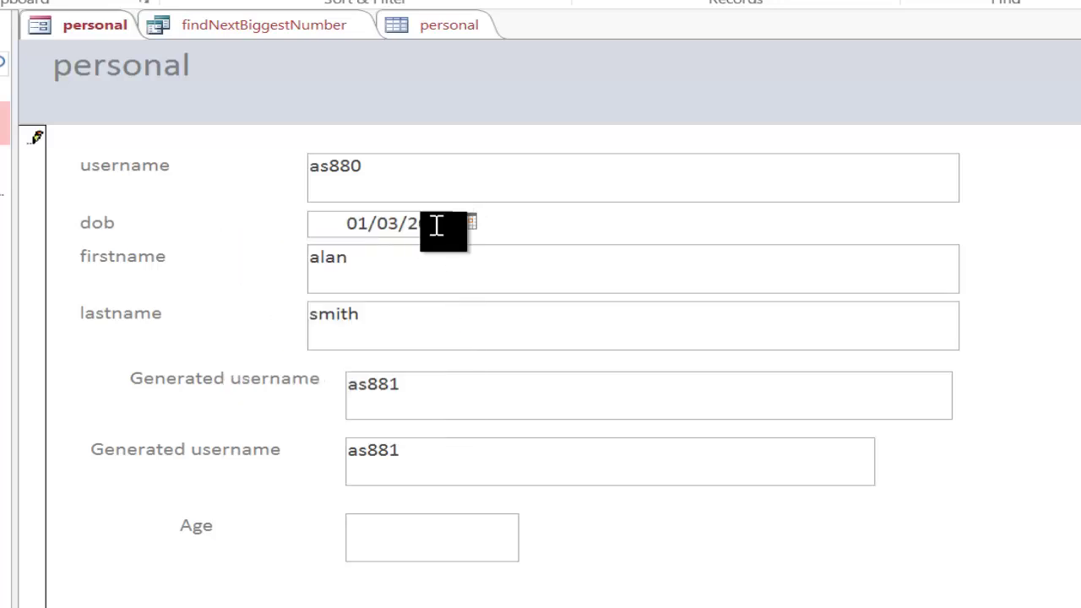
pyautogui.press('BackSpace')
pyautogui.press('BackSpace')
pyautogui.press('BackSpace')
pyautogui.press('BackSpace')
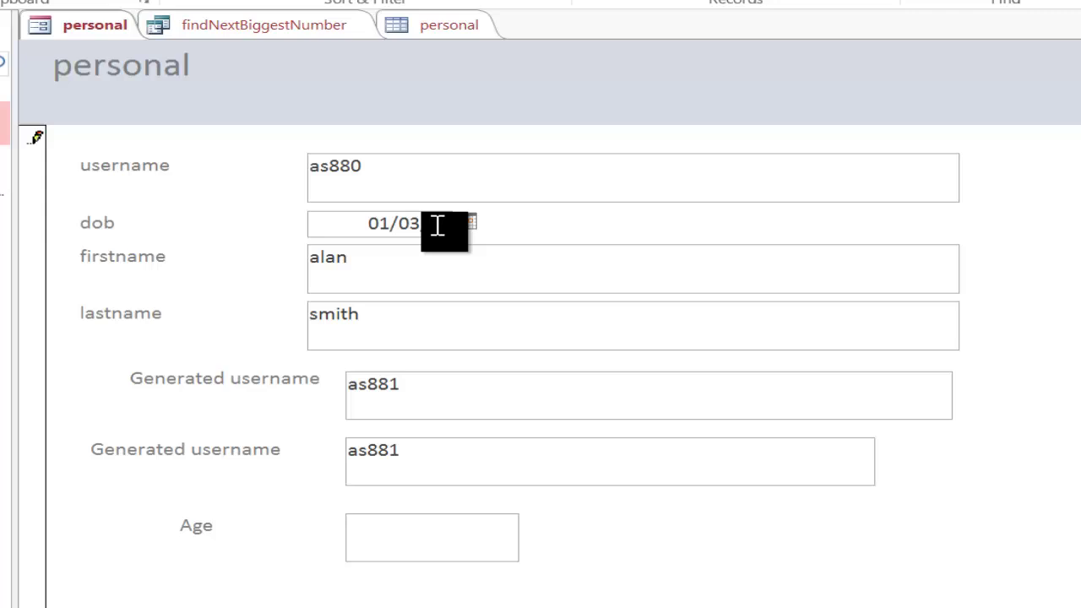
pyautogui.write('1914')
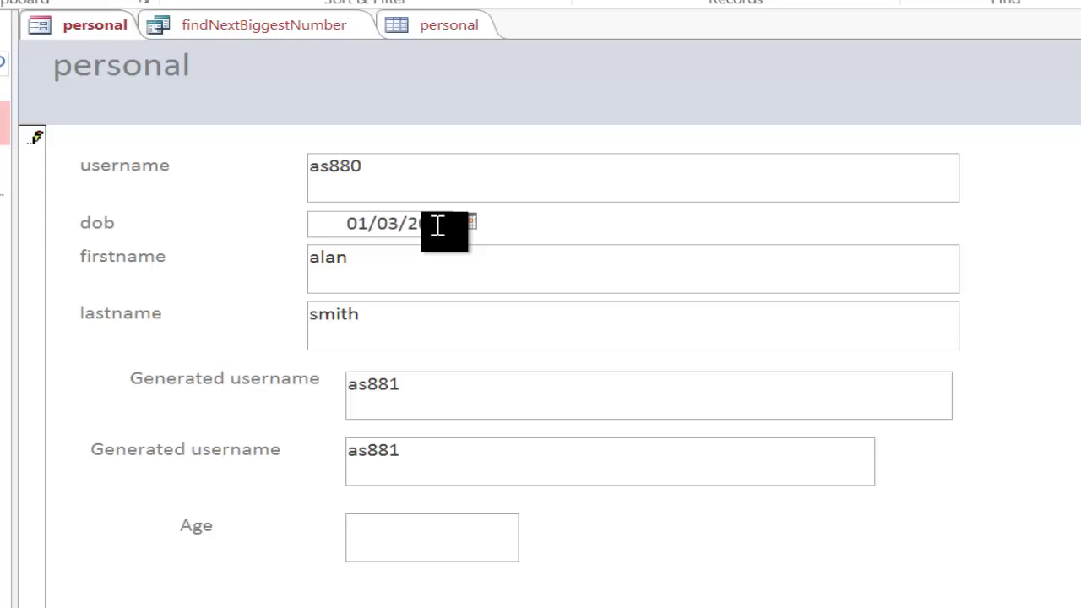
pyautogui.press('Tab')
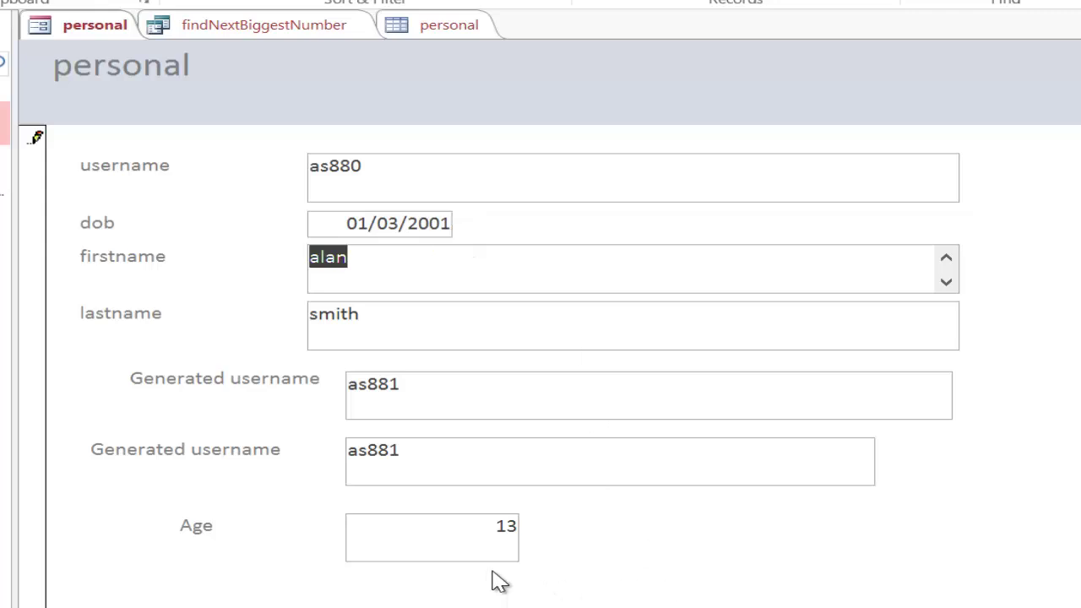